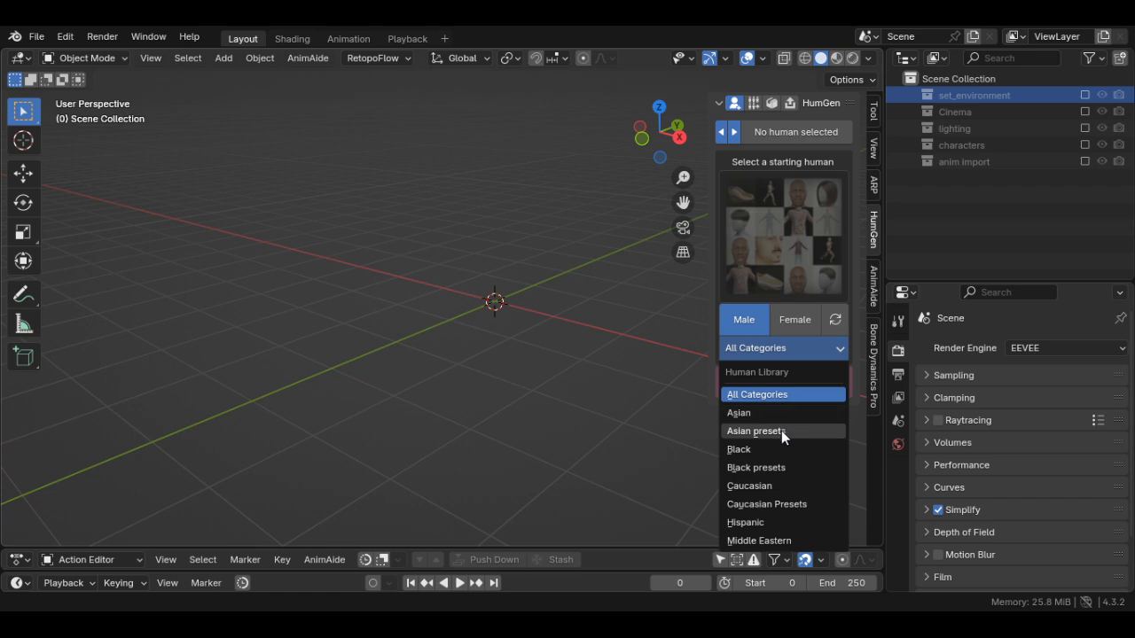
Generate a male human from the Asian 4 starting preset in the Asian presets category.
{"action": "left_click", "coordinate": [777, 505]}
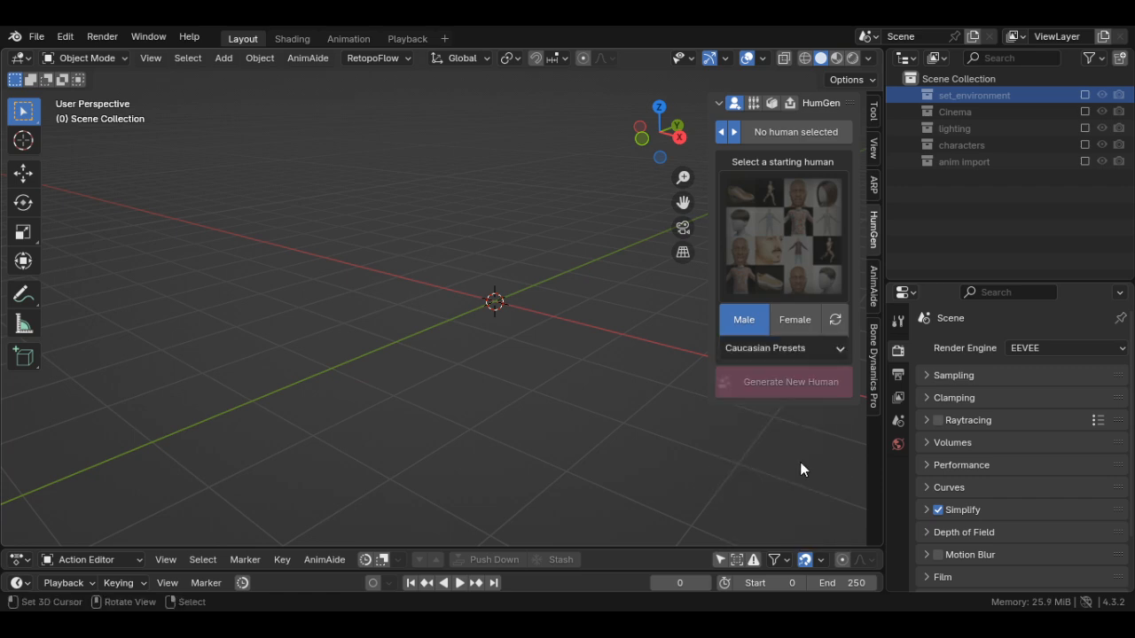
{"action": "left_click", "coordinate": [803, 352]}
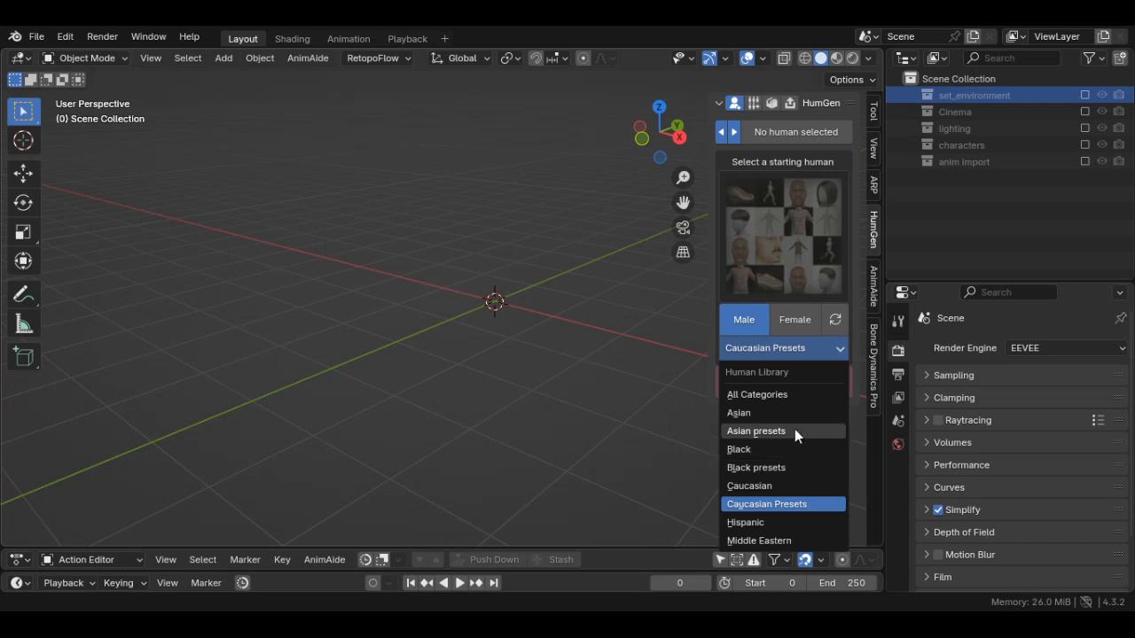
{"action": "left_click", "coordinate": [794, 431]}
{"action": "left_click", "coordinate": [792, 269]}
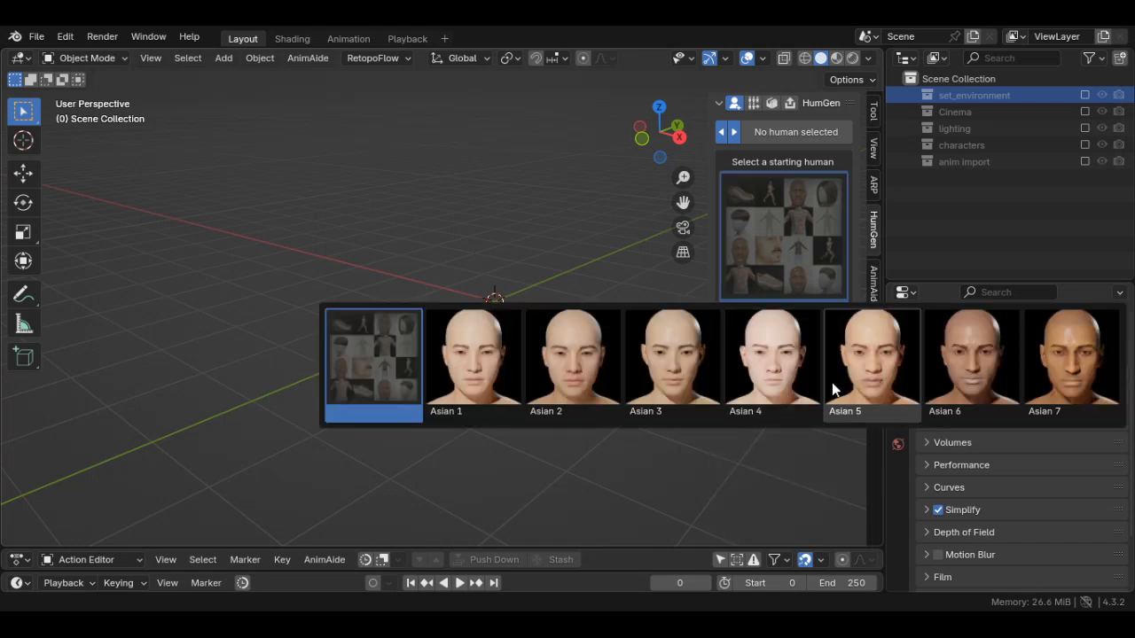
{"action": "left_click", "coordinate": [741, 377]}
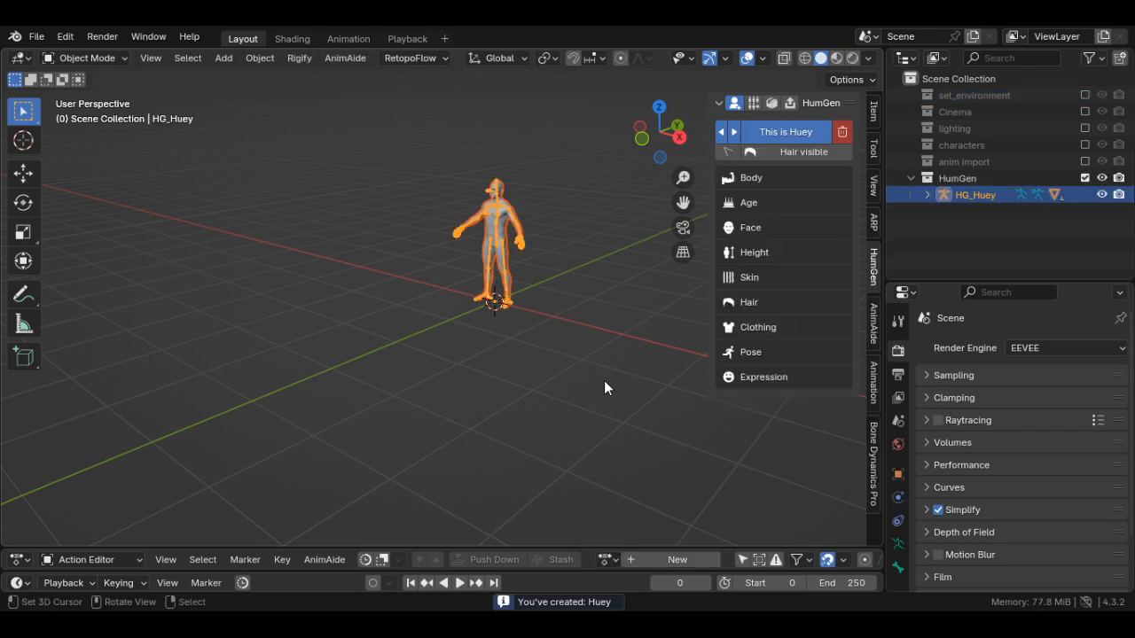
Set the generated human's height to 182 cm and return to the main list of human settings.
{"action": "key", "text": "KP_Decimal"}
{"action": "middle_click_drag", "start_coordinate": [534, 364], "coordinate": [448, 350]}
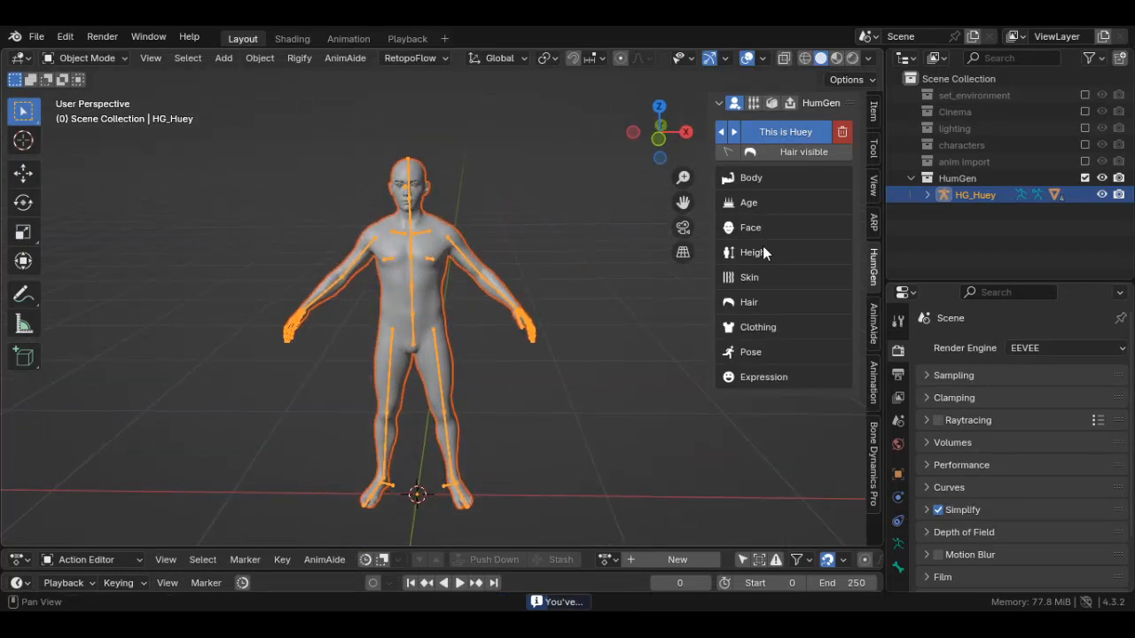
{"action": "left_click", "coordinate": [761, 253]}
{"action": "left_click_drag", "start_coordinate": [801, 253], "coordinate": [769, 257]}
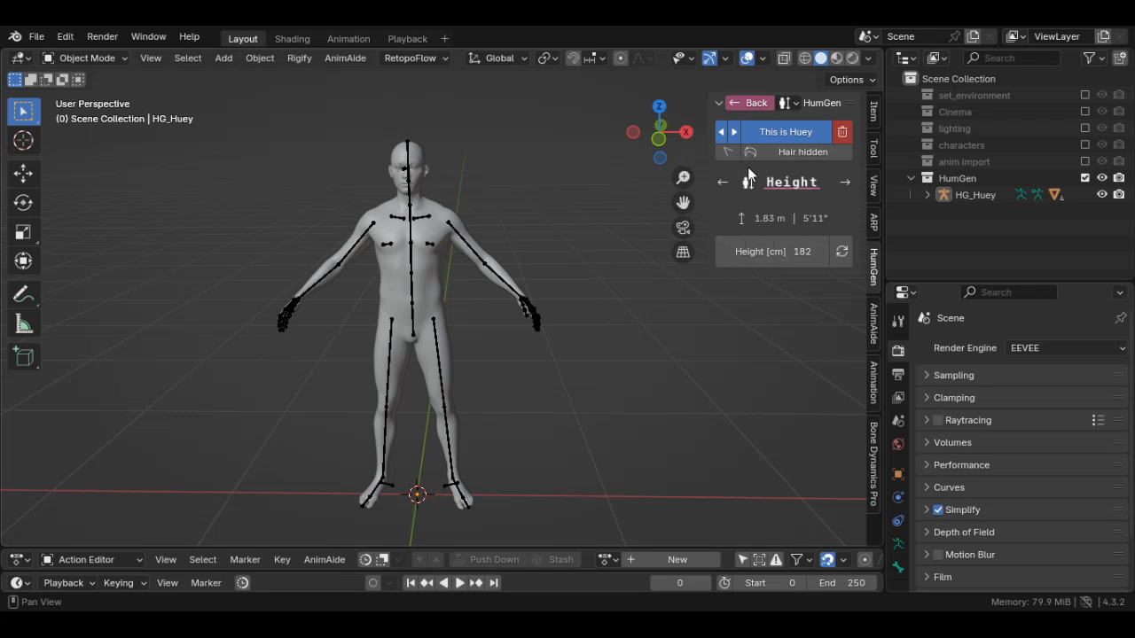
{"action": "left_click", "coordinate": [752, 104]}
Try moving the human's spine bone in Pose Mode, cancel the move and return to Object Mode.
{"action": "middle_click_drag", "start_coordinate": [551, 303], "coordinate": [445, 321], "text": "shift"}
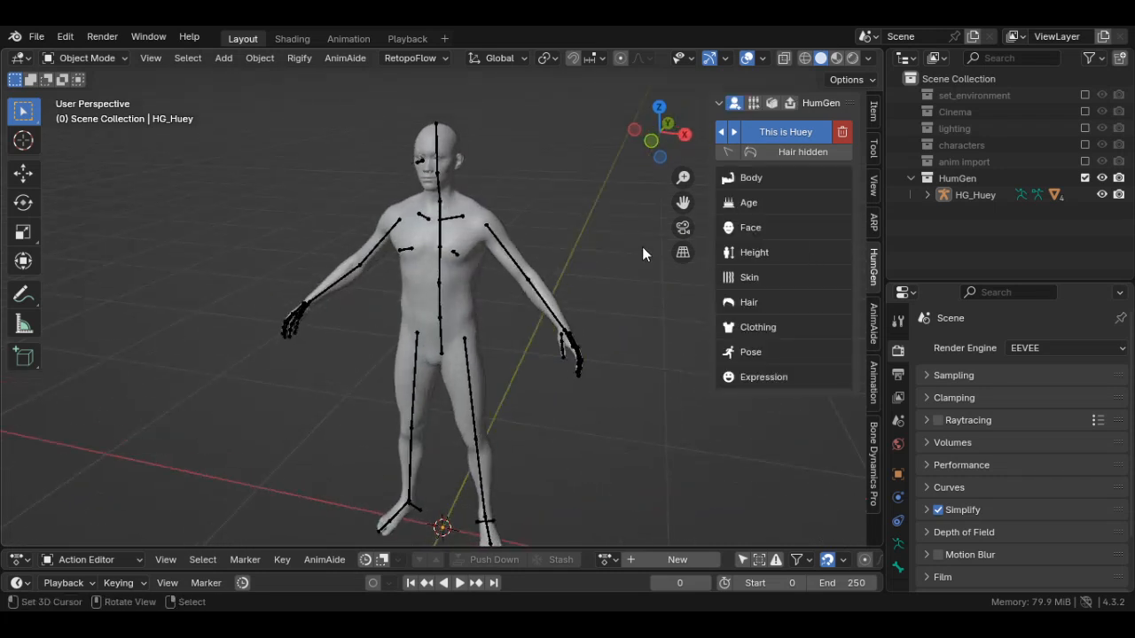
{"action": "middle_click_drag", "start_coordinate": [642, 252], "coordinate": [525, 261]}
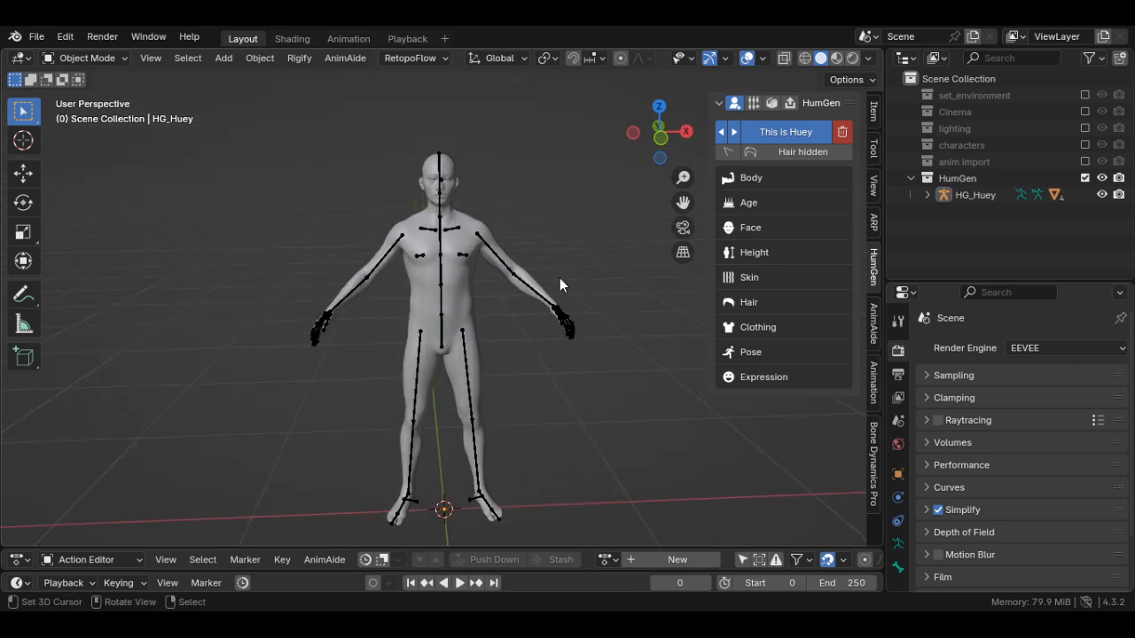
{"action": "left_click", "coordinate": [506, 265]}
{"action": "key", "text": "ctrl+Tab"}
{"action": "scroll", "coordinate": [484, 350], "scroll_direction": "up", "scroll_amount": 2}
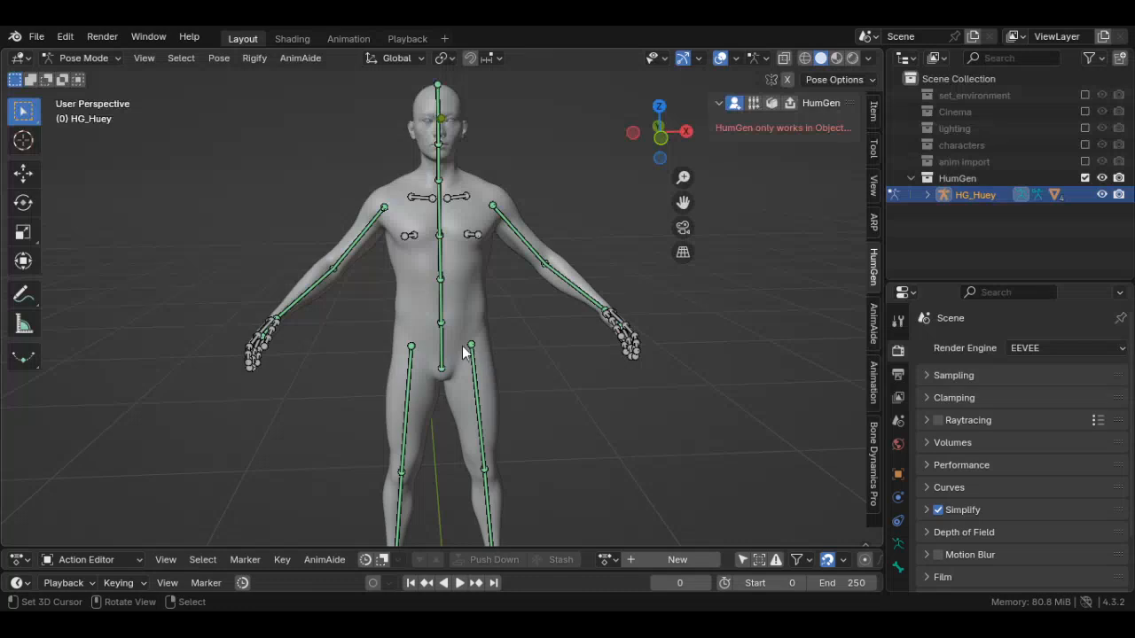
{"action": "left_click", "coordinate": [441, 345]}
{"action": "scroll", "coordinate": [476, 290], "scroll_direction": "down", "scroll_amount": 3}
{"action": "middle_click_drag", "start_coordinate": [477, 290], "coordinate": [451, 340]}
{"action": "key", "text": "g"}
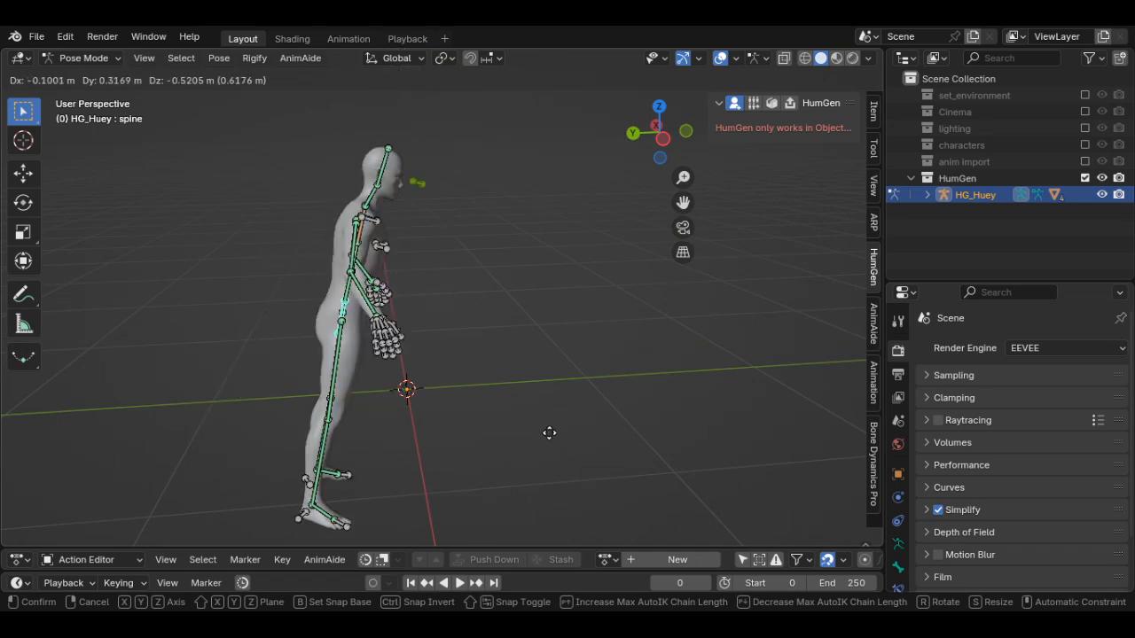
{"action": "right_click", "coordinate": [496, 336]}
{"action": "middle_click_drag", "start_coordinate": [579, 320], "coordinate": [349, 322]}
{"action": "key", "text": "ctrl+Tab"}
{"action": "scroll", "coordinate": [514, 243], "scroll_direction": "down", "scroll_amount": 1}
{"action": "middle_click_drag", "start_coordinate": [514, 243], "coordinate": [502, 330], "text": "shift"}
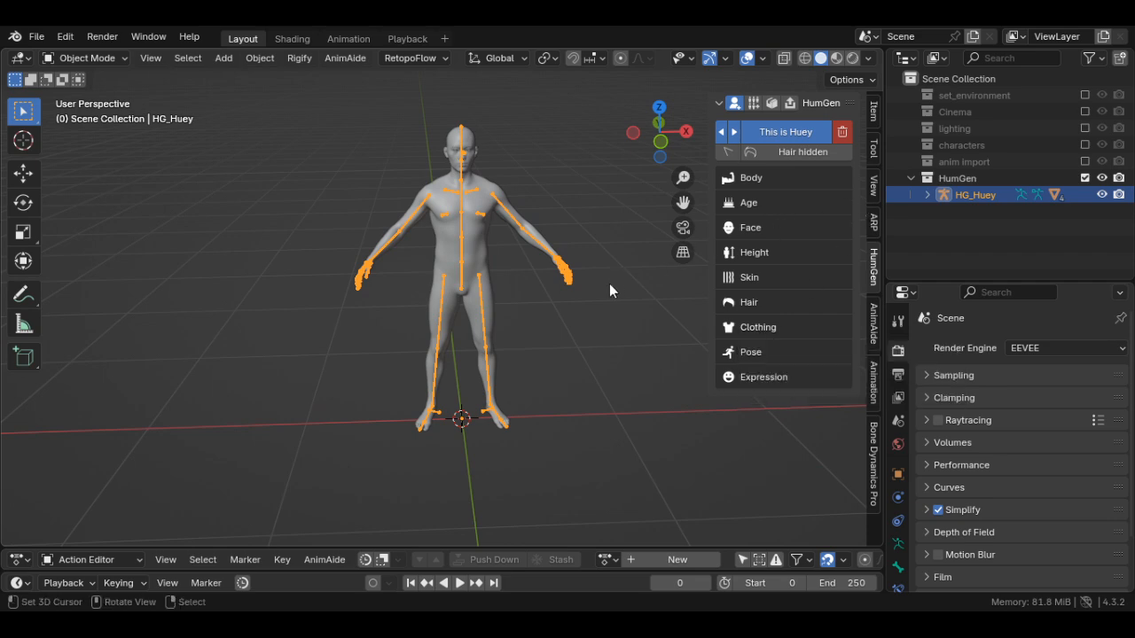
Create a new collection directly under the Scene Collection and make it the active collection.
{"action": "right_click", "coordinate": [961, 78]}
{"action": "left_click", "coordinate": [961, 80]}
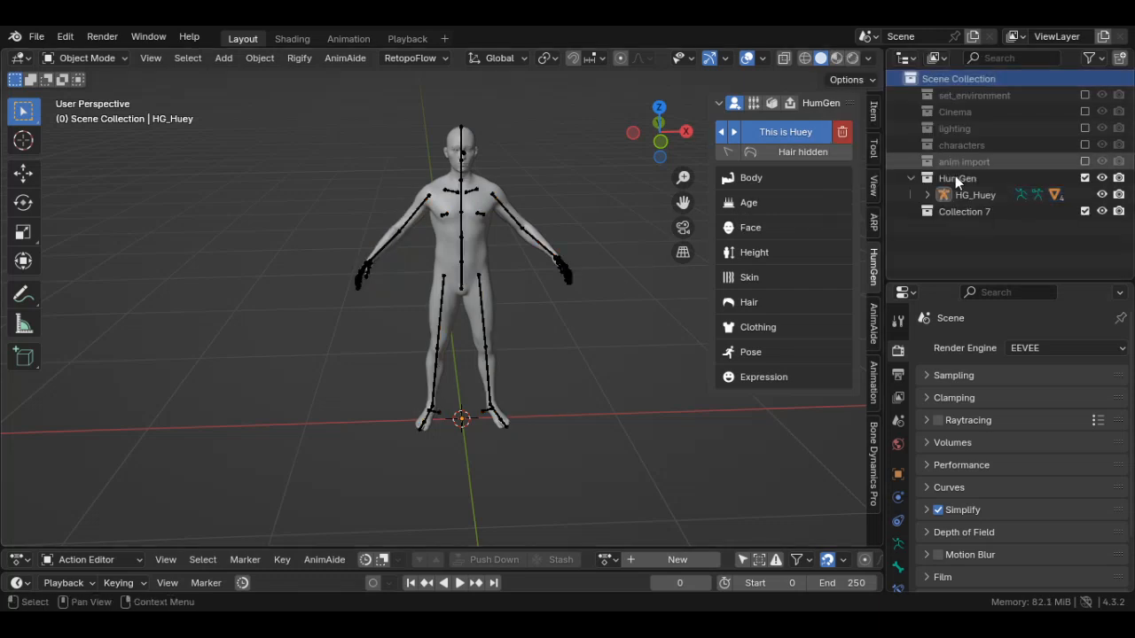
{"action": "left_click", "coordinate": [966, 210]}
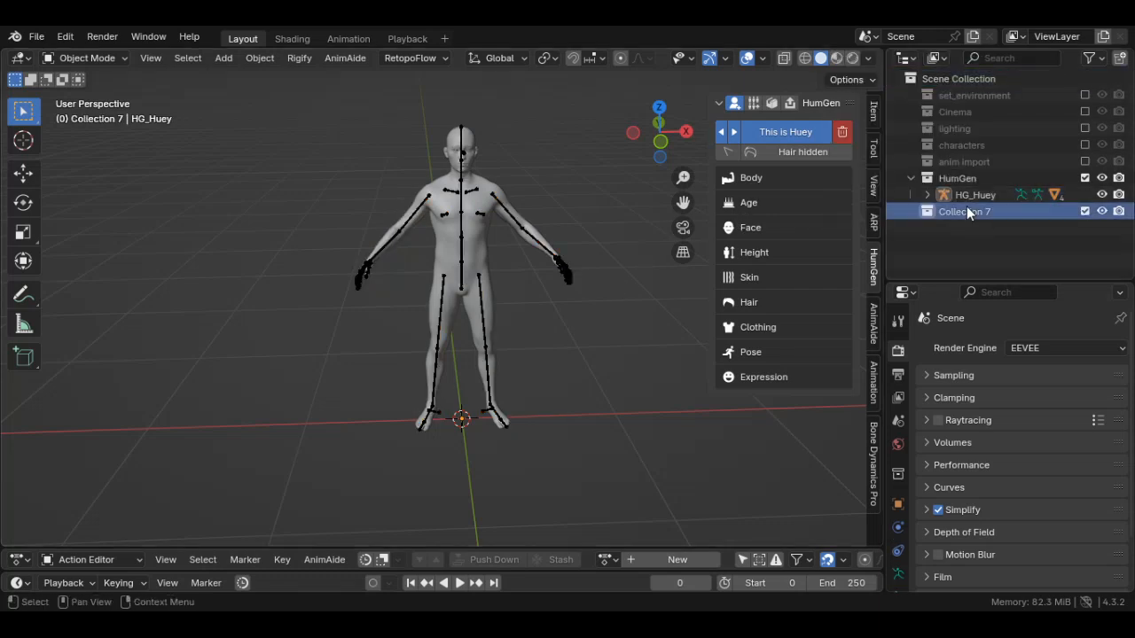
Show the pre_sim_male library in an Asset Browser beside the viewport and narrow its catalog list.
{"action": "left_click", "coordinate": [36, 39]}
{"action": "mouse_move", "coordinate": [144, 271]}
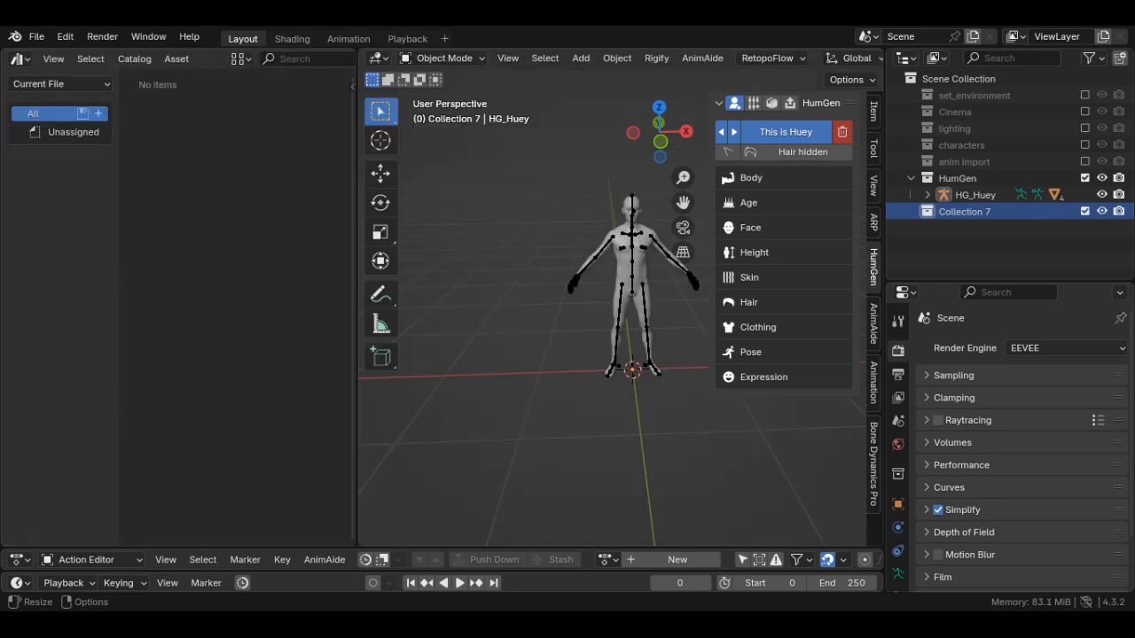
{"action": "left_click", "coordinate": [74, 84]}
{"action": "left_click", "coordinate": [82, 266]}
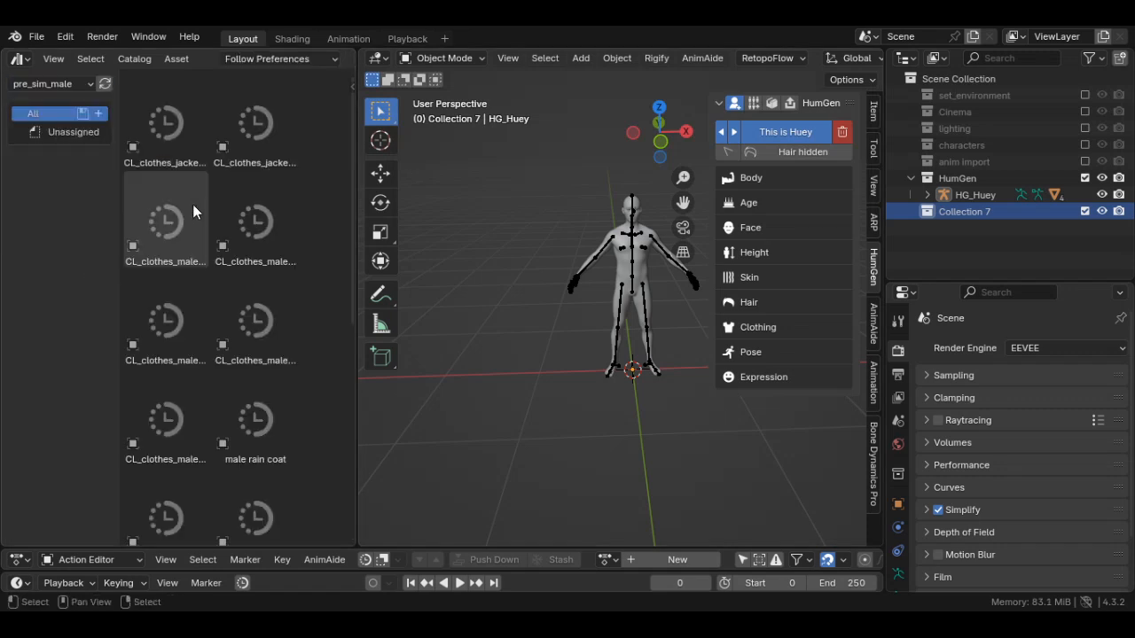
{"action": "left_click_drag", "start_coordinate": [119, 168], "coordinate": [104, 169]}
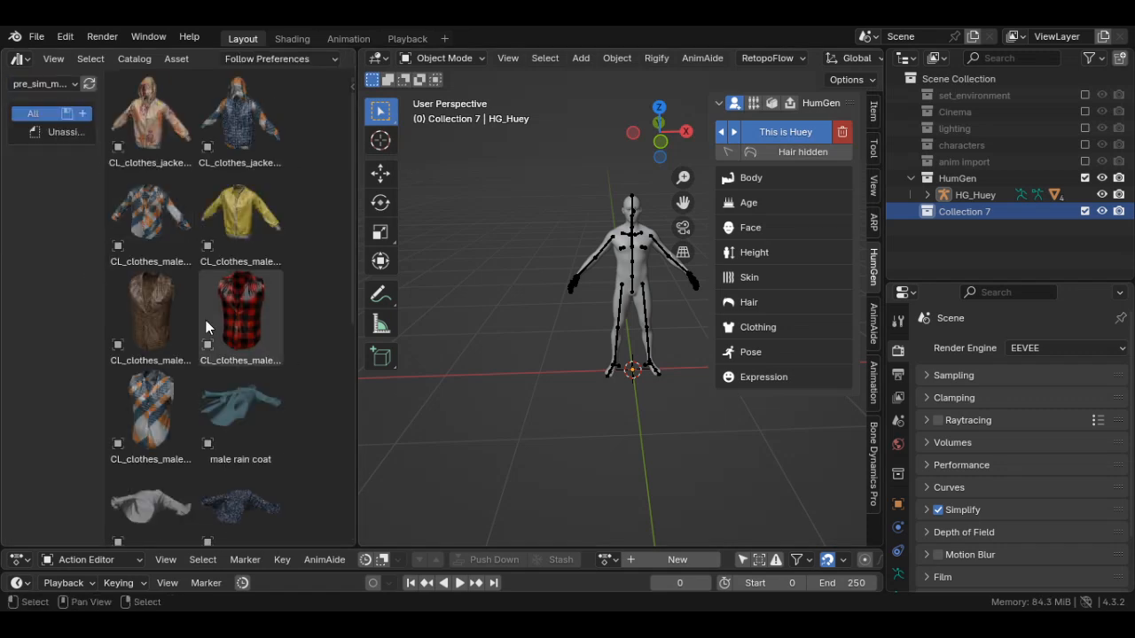
Add the men long trousers asset to the scene and clear its location to the world origin.
{"action": "scroll", "coordinate": [213, 311], "scroll_direction": "down", "scroll_amount": 9}
{"action": "scroll", "coordinate": [222, 308], "scroll_direction": "up", "scroll_amount": 5}
{"action": "scroll", "coordinate": [240, 288], "scroll_direction": "down", "scroll_amount": 5}
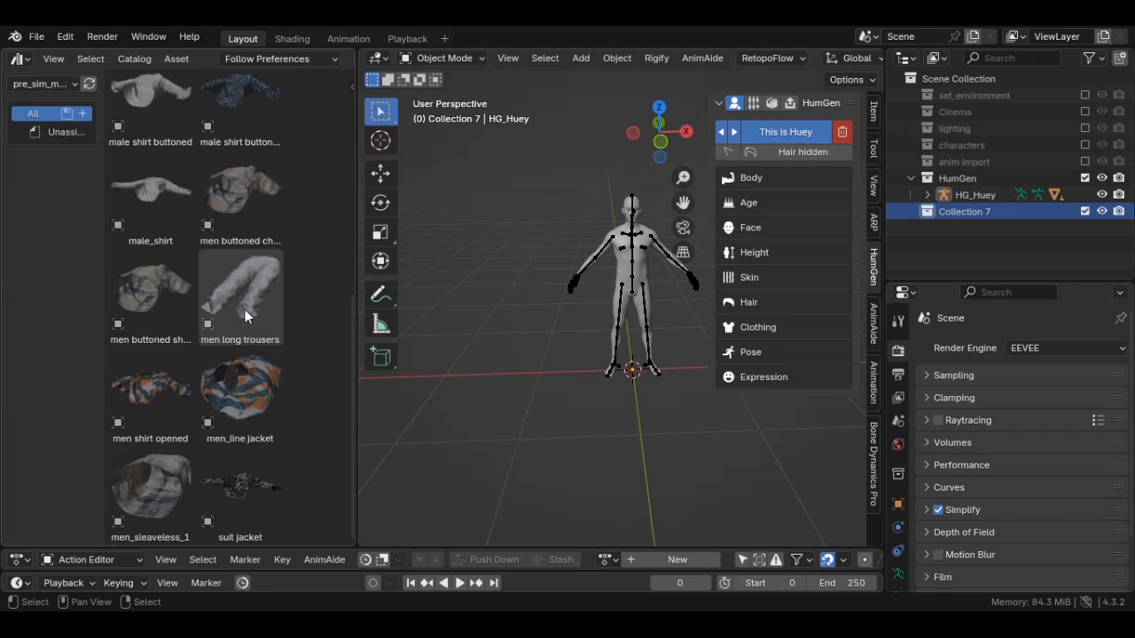
{"action": "left_click_drag", "start_coordinate": [245, 310], "coordinate": [512, 379]}
{"action": "key", "text": "alt+g"}
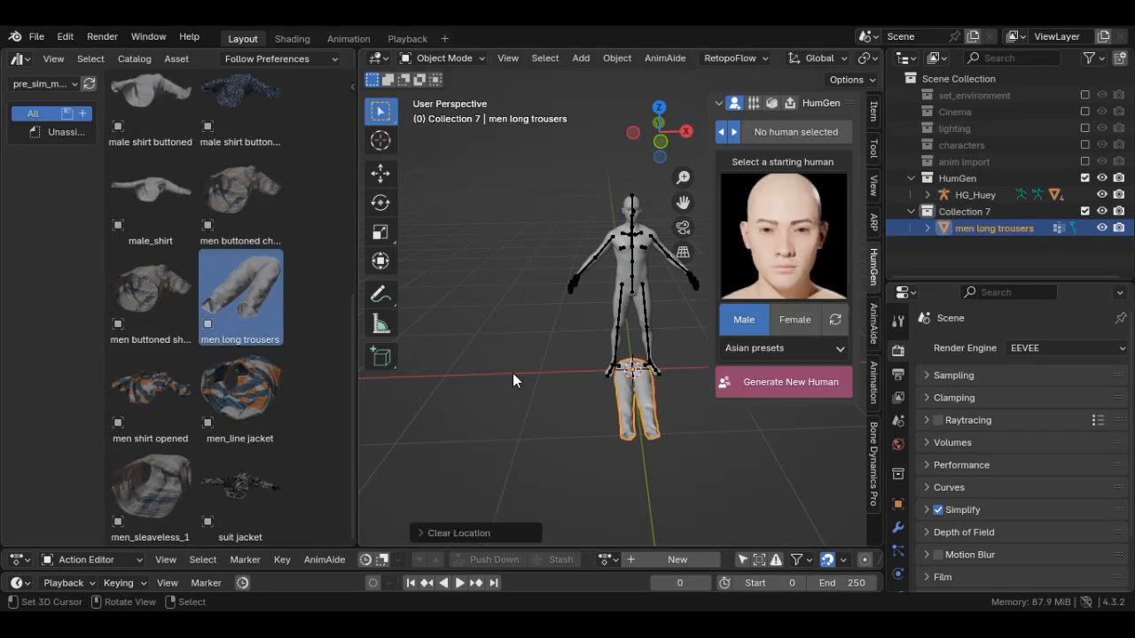
Align the trousers with the human's legs and apply the trousers' transforms.
{"action": "key", "text": "n"}
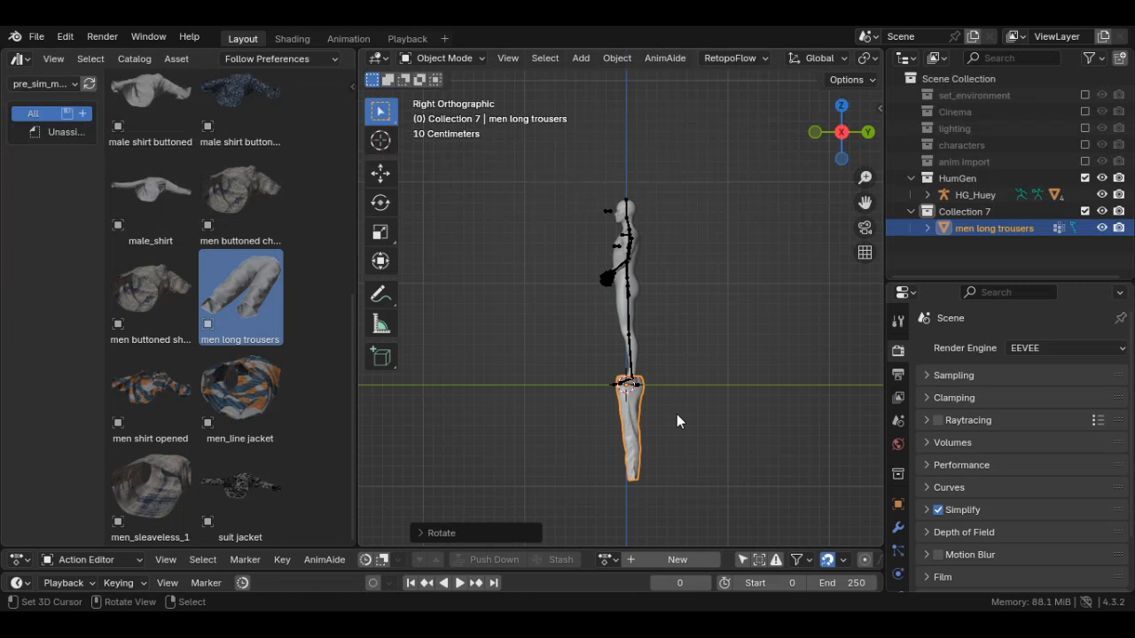
{"action": "key", "text": "ctrl+a"}
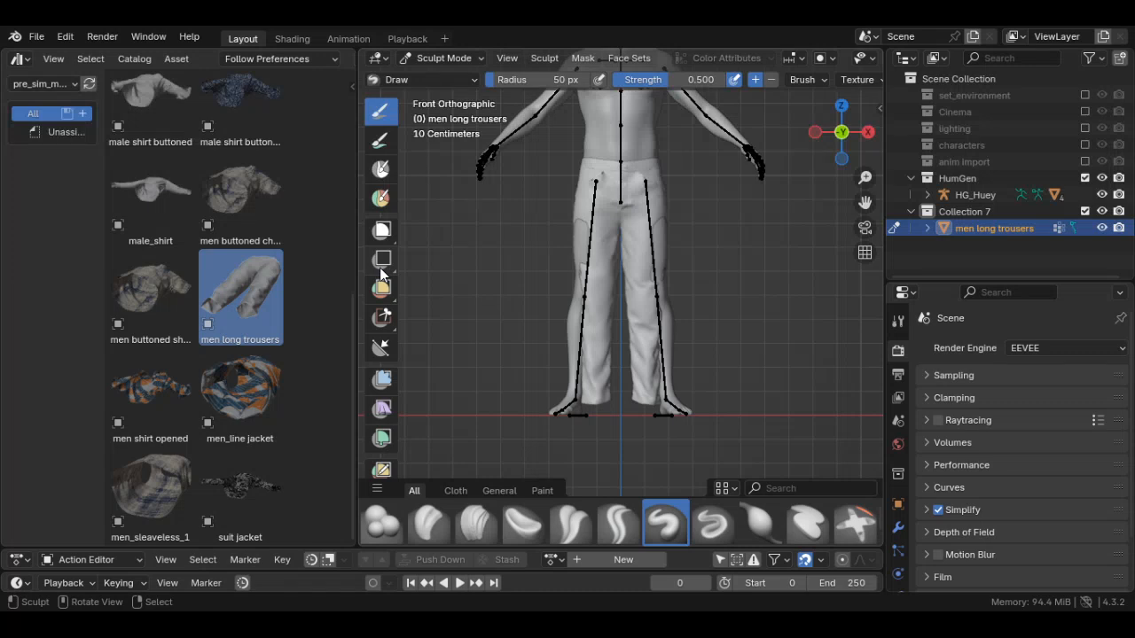
Sculpt the trouser legs to line up with the human's legs, using the Pose brush with X symmetry.
{"action": "left_click", "coordinate": [499, 491]}
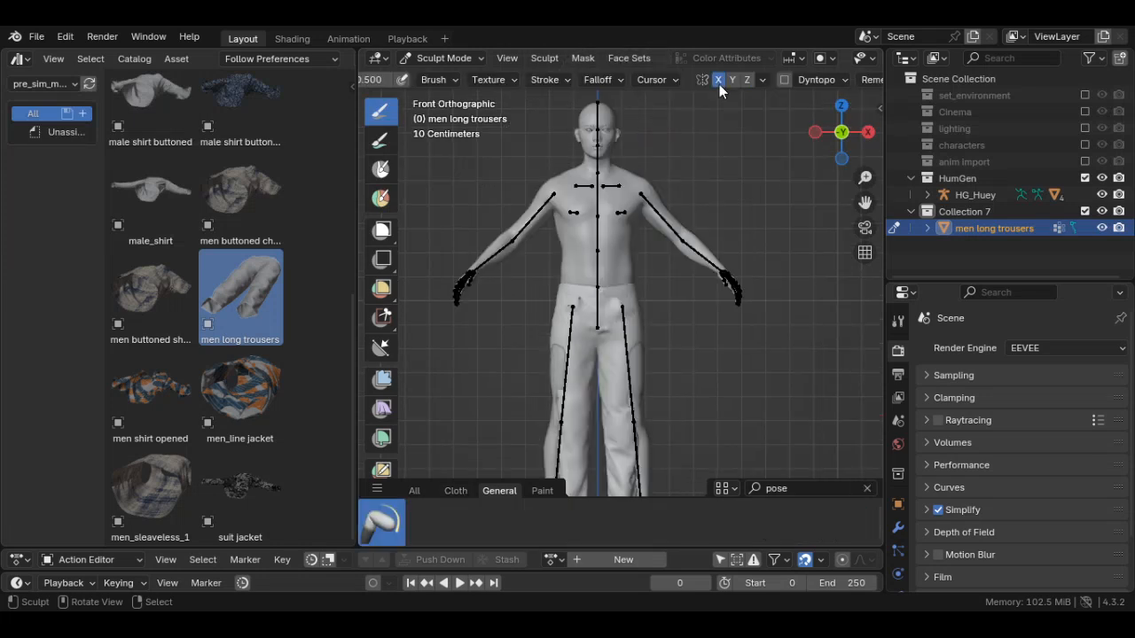
{"action": "middle_click_drag", "start_coordinate": [625, 430], "coordinate": [600, 264], "text": "shift"}
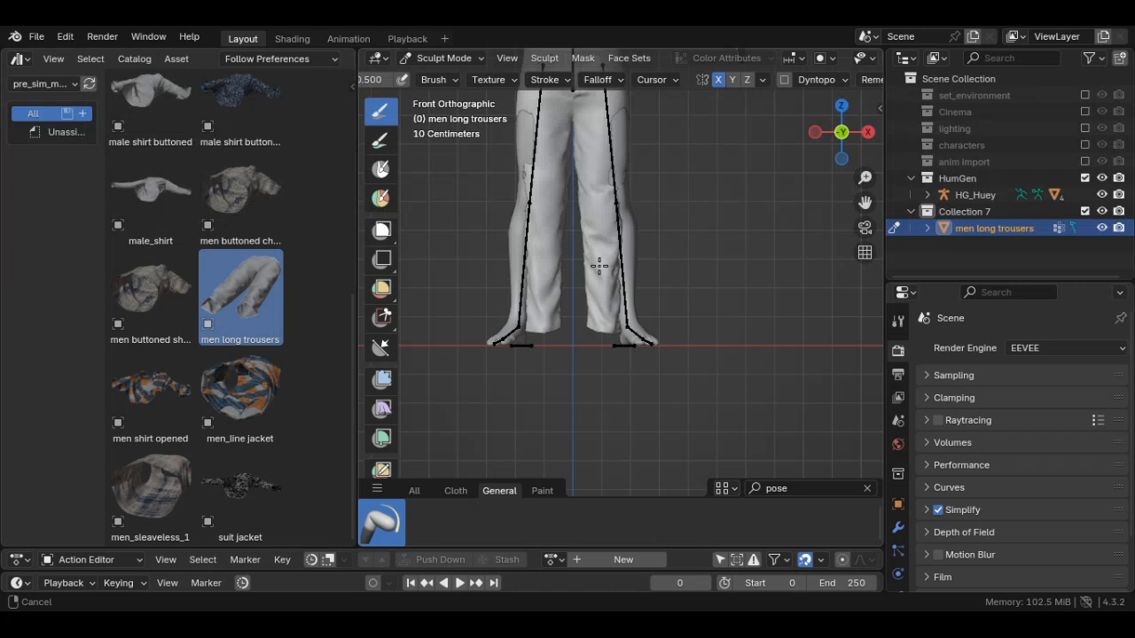
{"action": "middle_click_drag", "start_coordinate": [599, 265], "coordinate": [654, 267]}
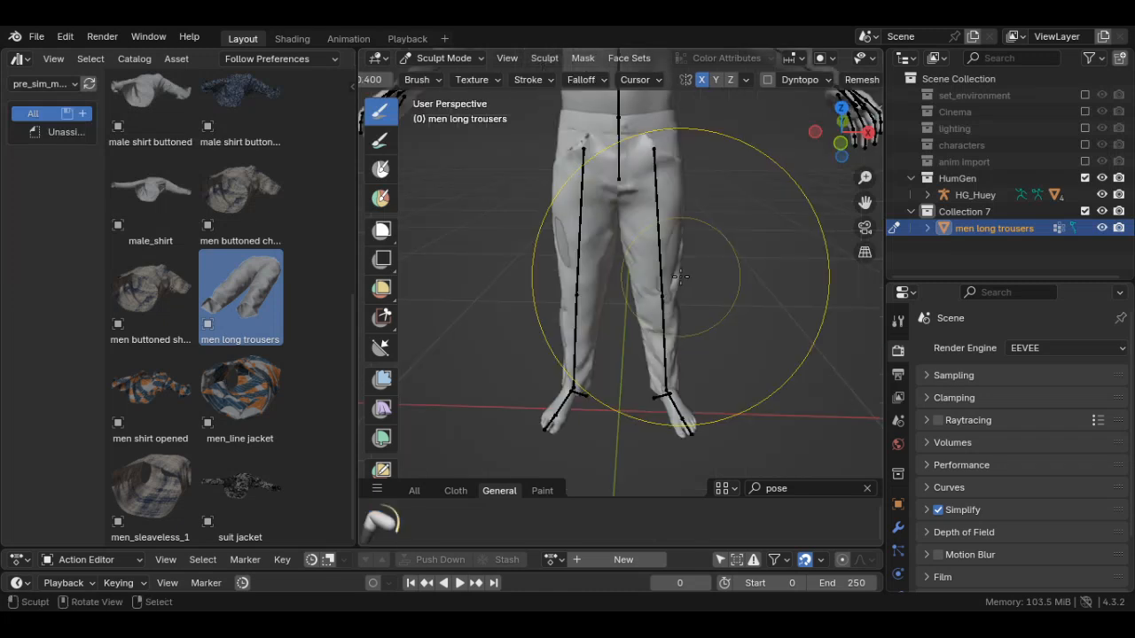
Pull the trousers outward where the body pokes through at the legs and seat, and return to Object Mode.
{"action": "left_click", "coordinate": [655, 267]}
{"action": "left_click_drag", "start_coordinate": [661, 263], "coordinate": [687, 249]}
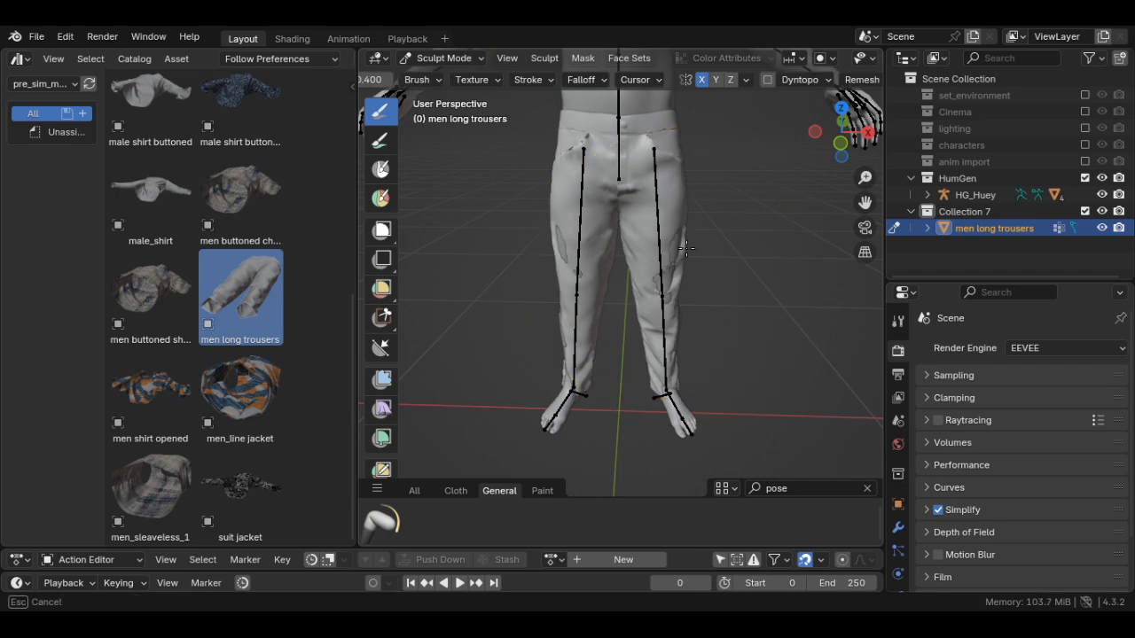
{"action": "middle_click_drag", "start_coordinate": [686, 248], "coordinate": [672, 339]}
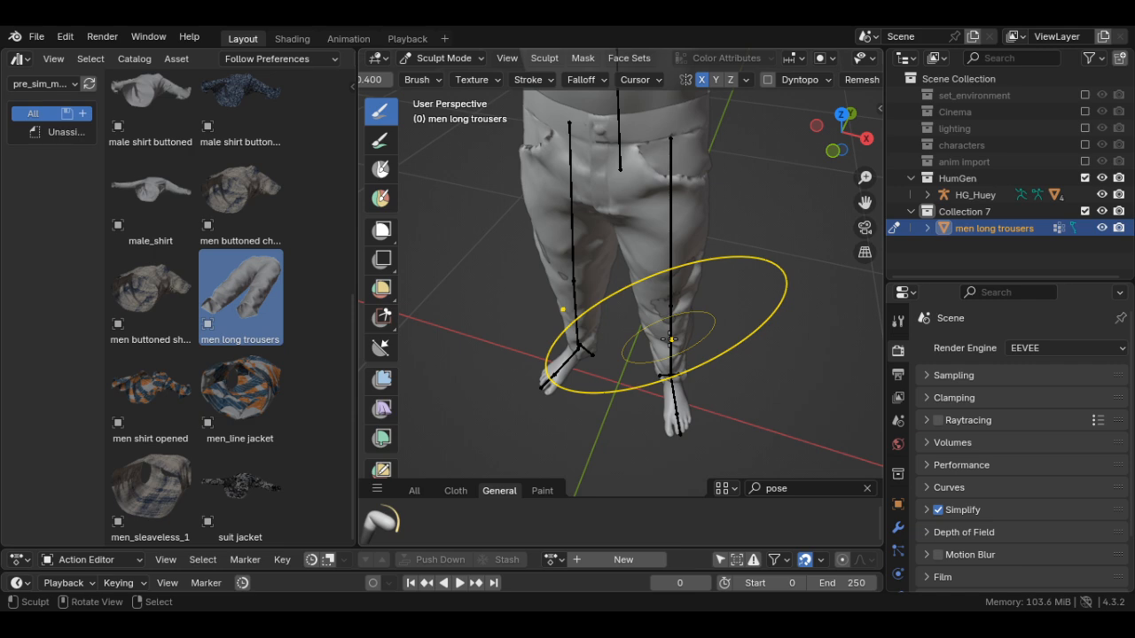
{"action": "mouse_move", "coordinate": [672, 339]}
{"action": "middle_mouse_down"}
{"action": "mouse_move", "coordinate": [600, 136]}
{"action": "mouse_move", "coordinate": [561, 294]}
{"action": "mouse_move", "coordinate": [640, 229]}
{"action": "middle_mouse_up"}
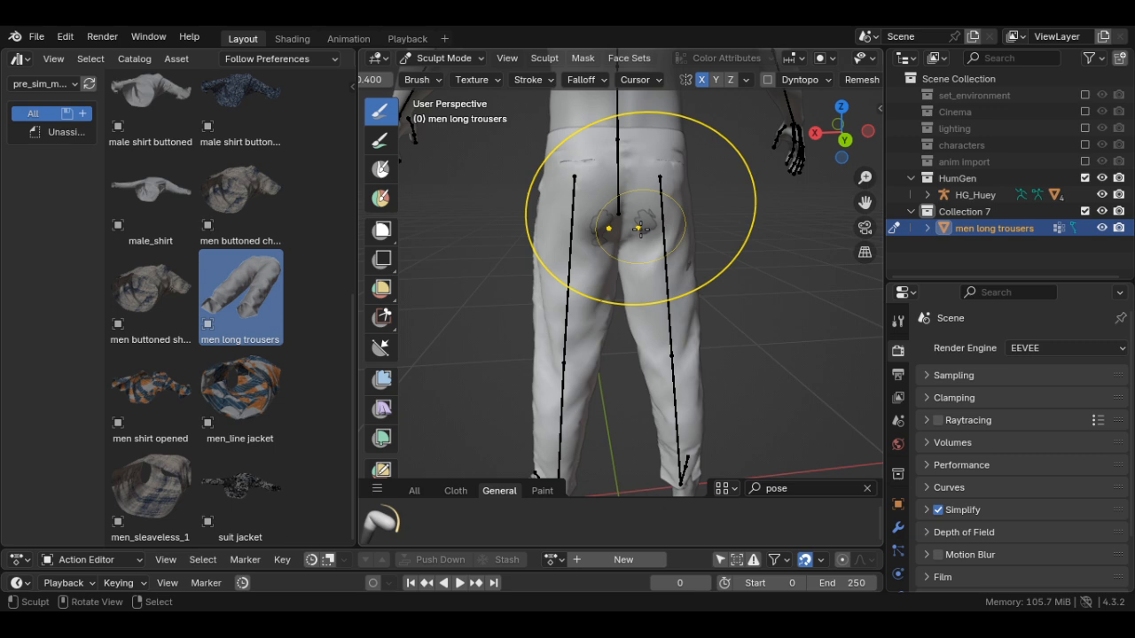
{"action": "middle_click_drag", "start_coordinate": [638, 228], "coordinate": [634, 270]}
{"action": "key", "text": "ctrl+Tab"}
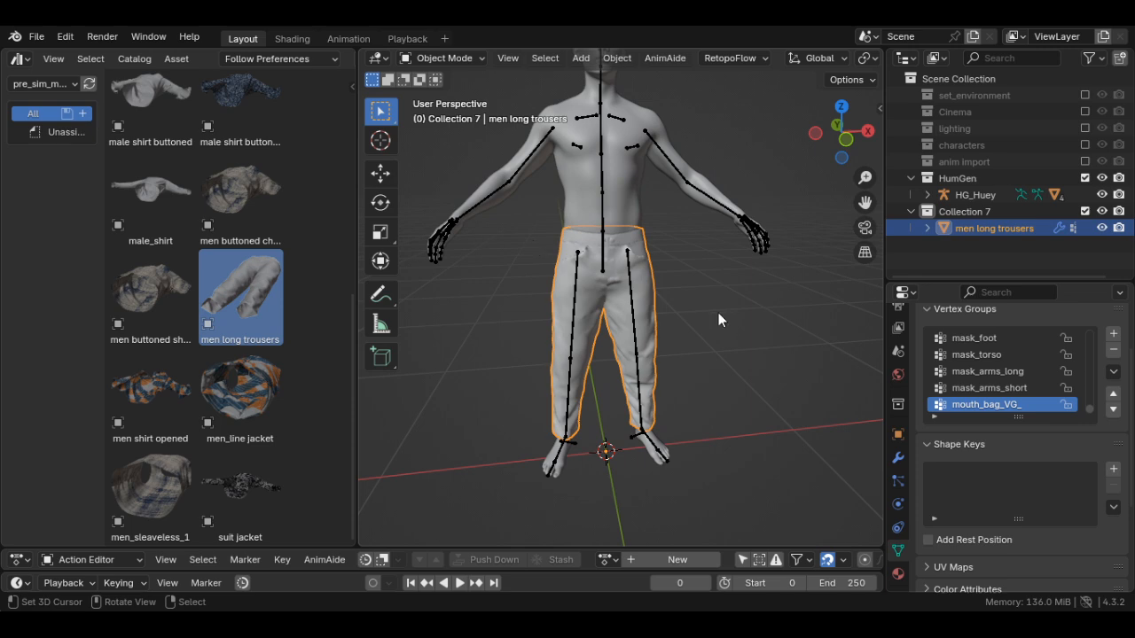
Bind the trousers to the HG_Huey armature and select the left thigh bone in Weight Paint mode.
{"action": "left_click", "coordinate": [630, 280], "text": "shift"}
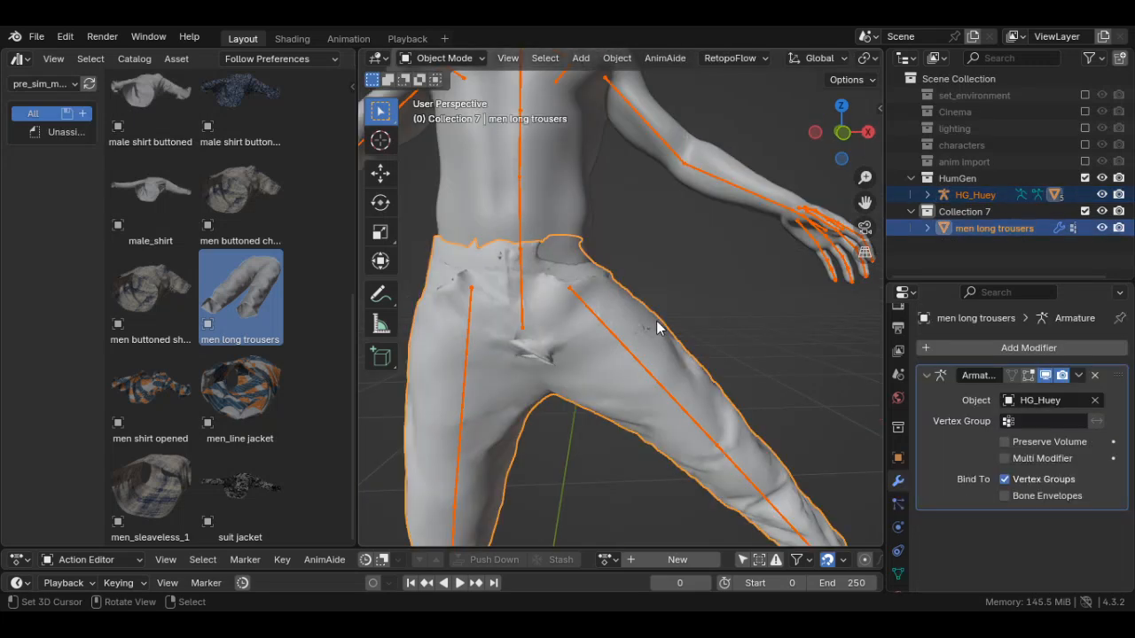
{"action": "key", "text": "ctrl+Tab"}
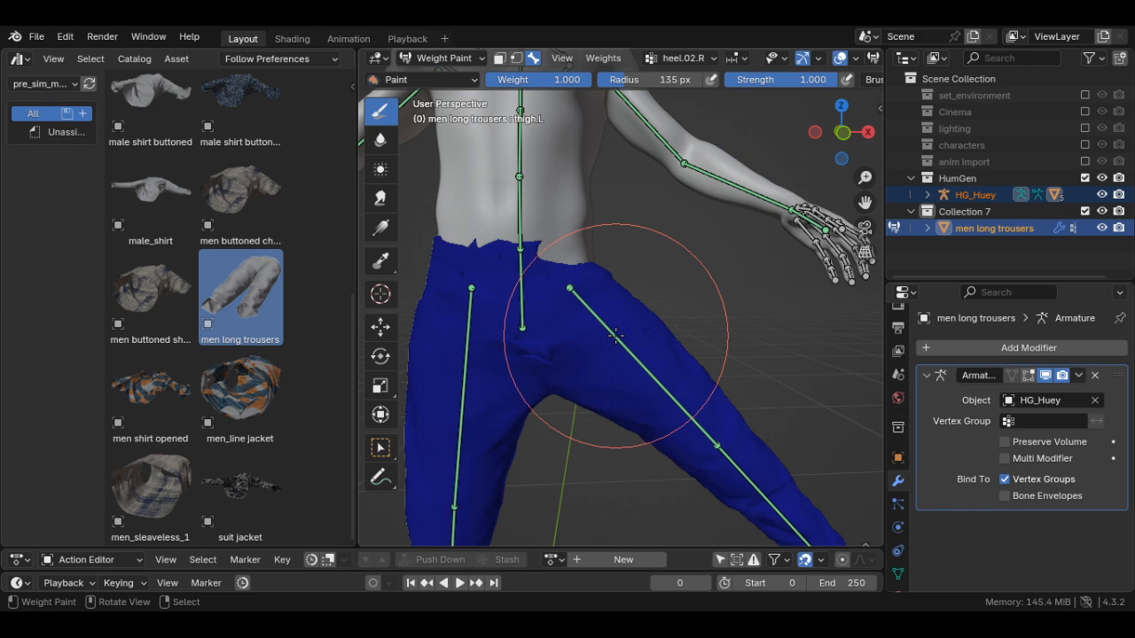
{"action": "left_click", "coordinate": [628, 352], "text": "ctrl"}
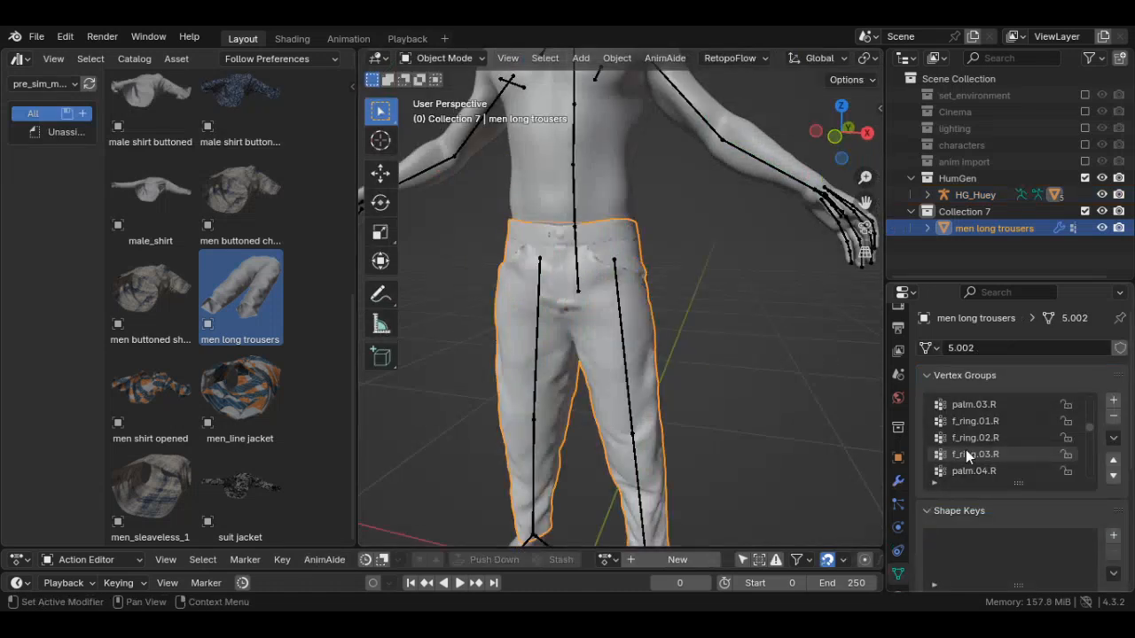
Examine the trousers' vertex group list down to its last entries.
{"action": "scroll", "coordinate": [966, 450], "scroll_direction": "down", "scroll_amount": 10}
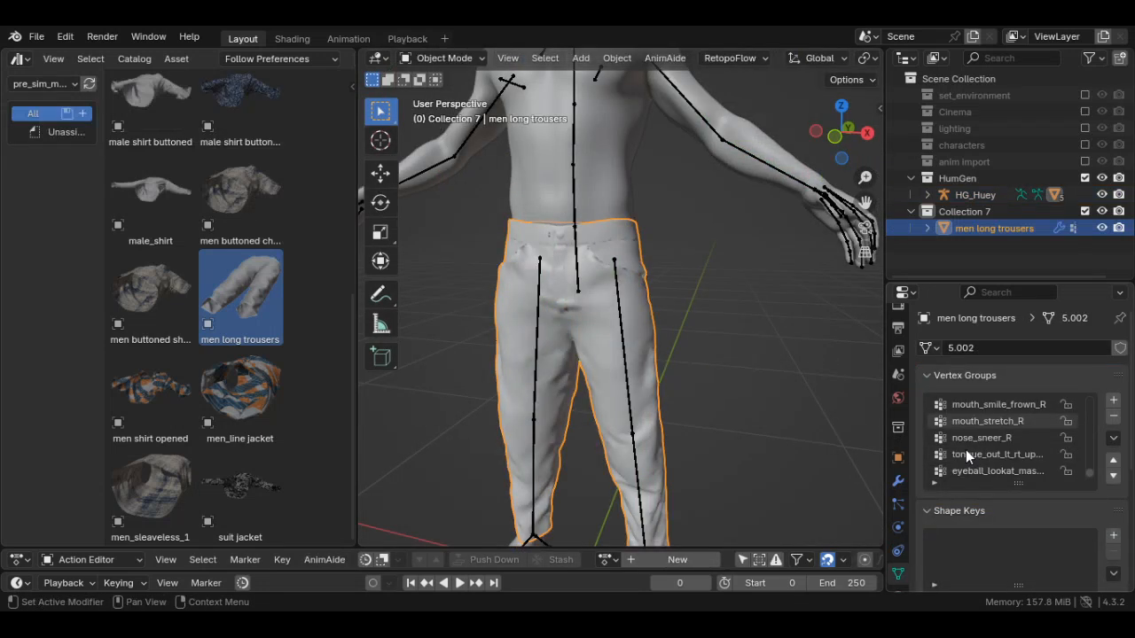
{"action": "scroll", "coordinate": [965, 450], "scroll_direction": "down", "scroll_amount": 4}
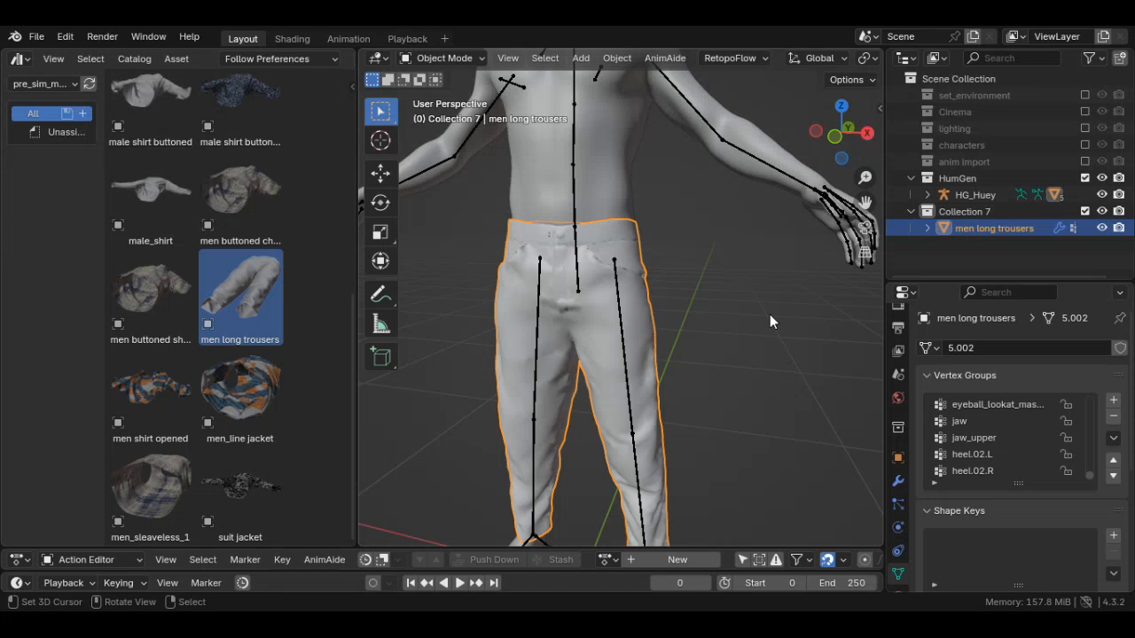
{"action": "scroll", "coordinate": [770, 314], "scroll_direction": "down", "scroll_amount": 6}
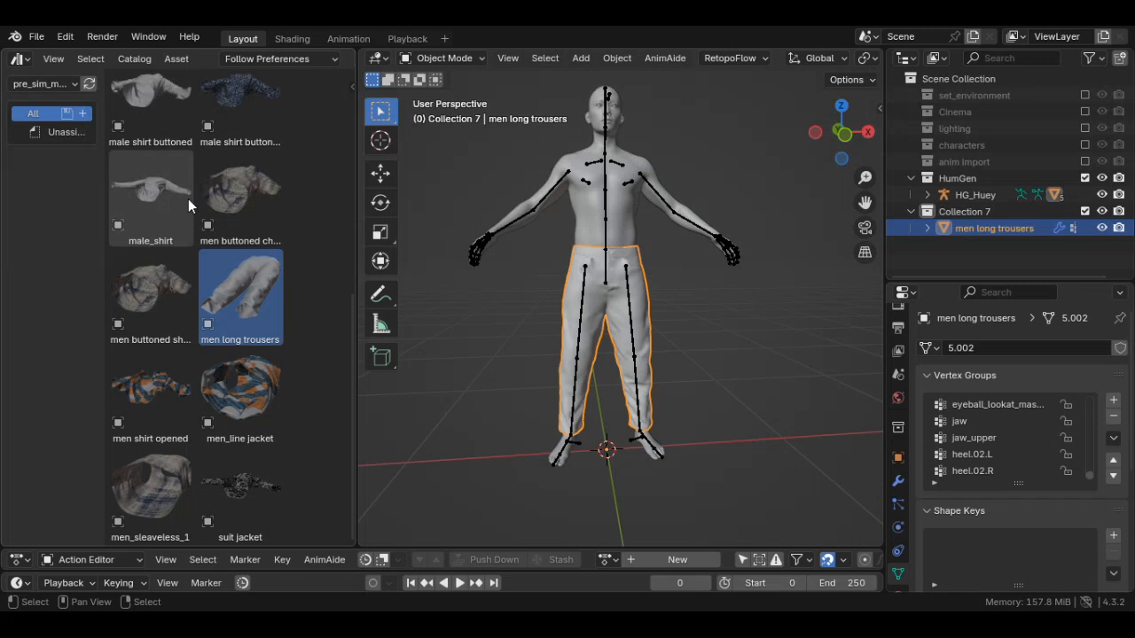
Add a Data Transfer modifier to the male_shirt object.
{"action": "left_click", "coordinate": [986, 346]}
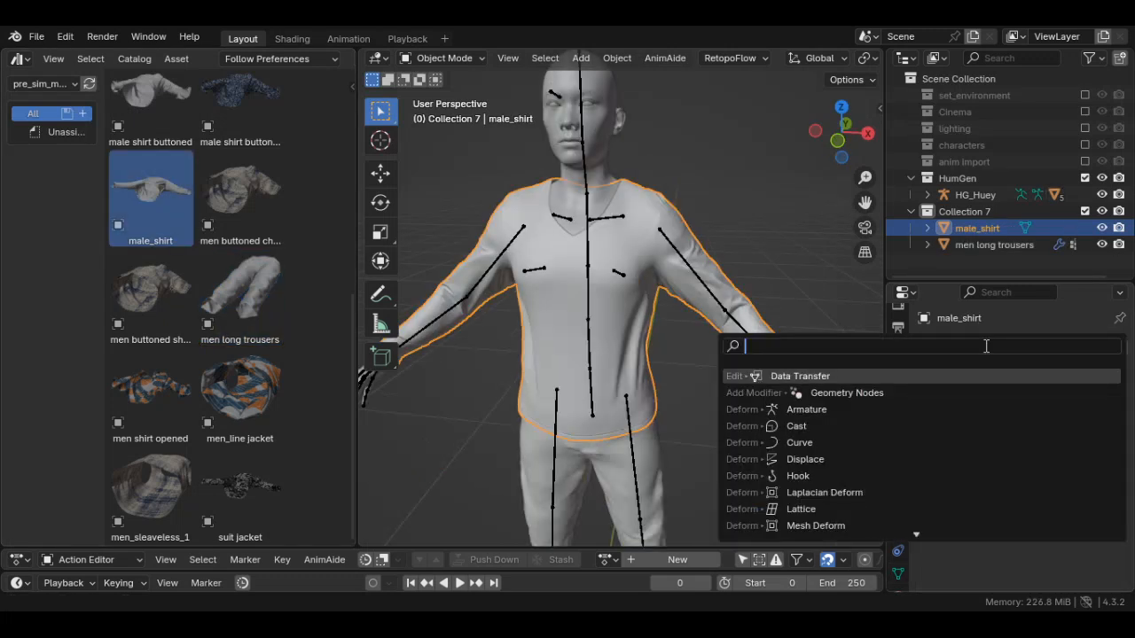
{"action": "type", "text": "date"}
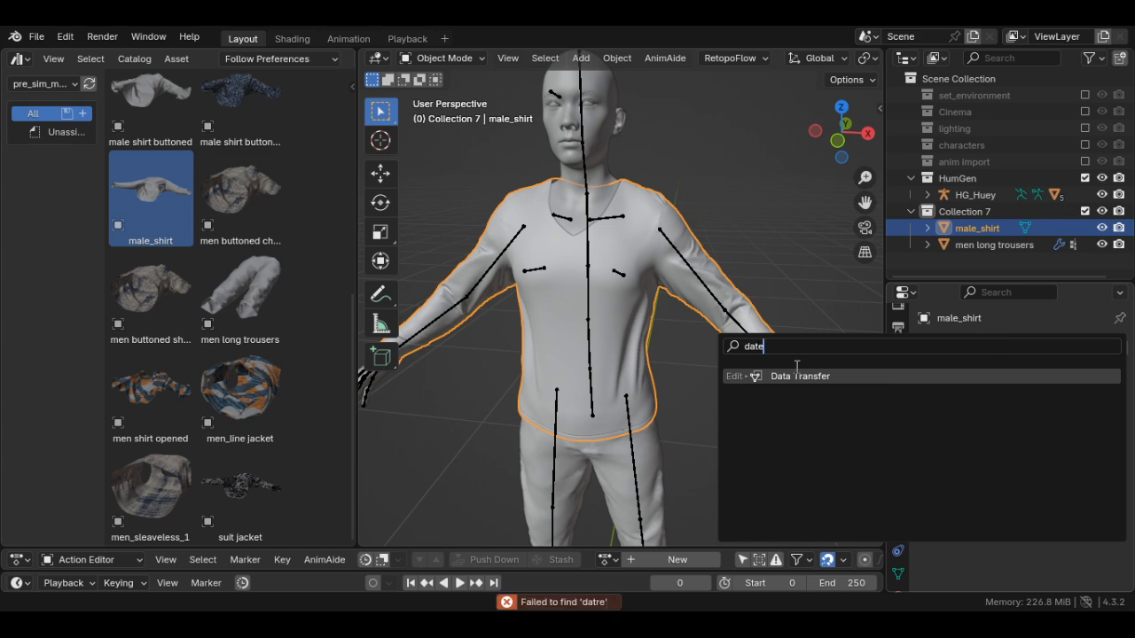
{"action": "key", "text": "Return"}
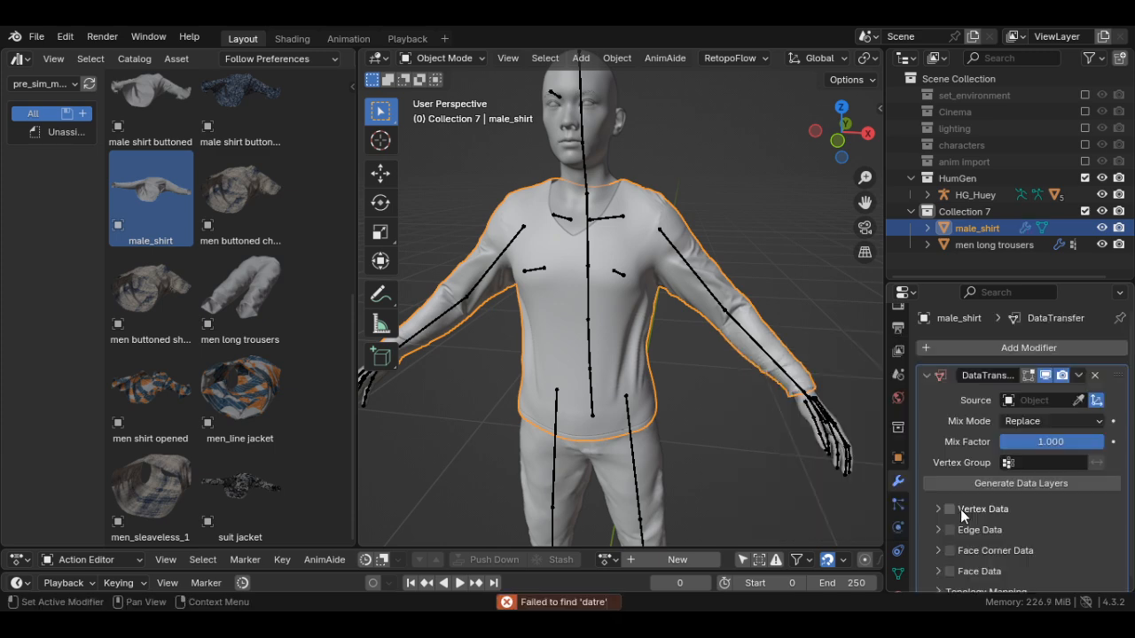